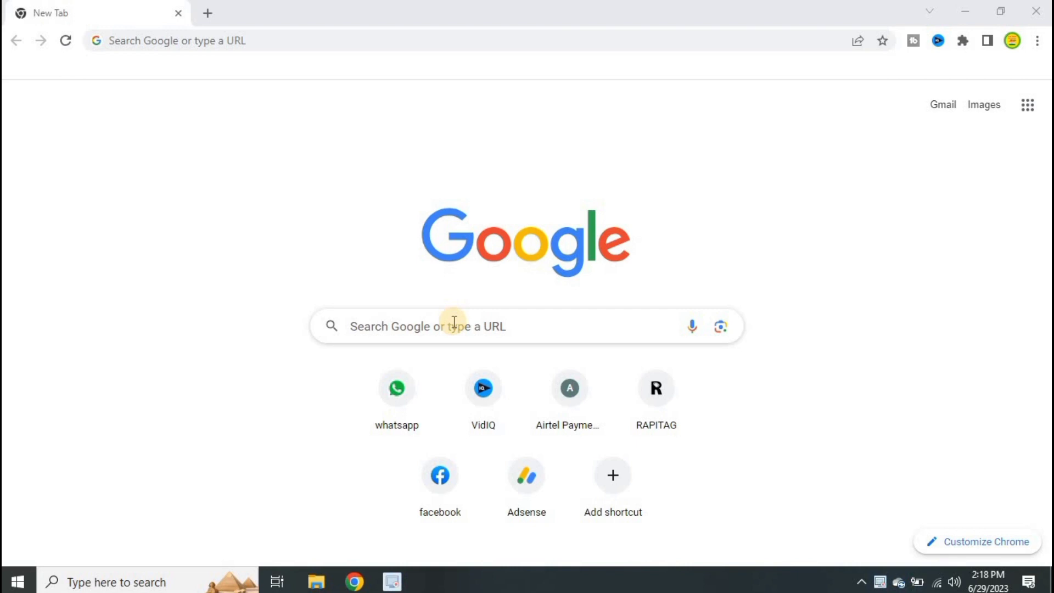
- Search Google for adsense, open the Google AdSense site and sign in to the account
{"action": "left_click", "coordinate": [454, 322]}
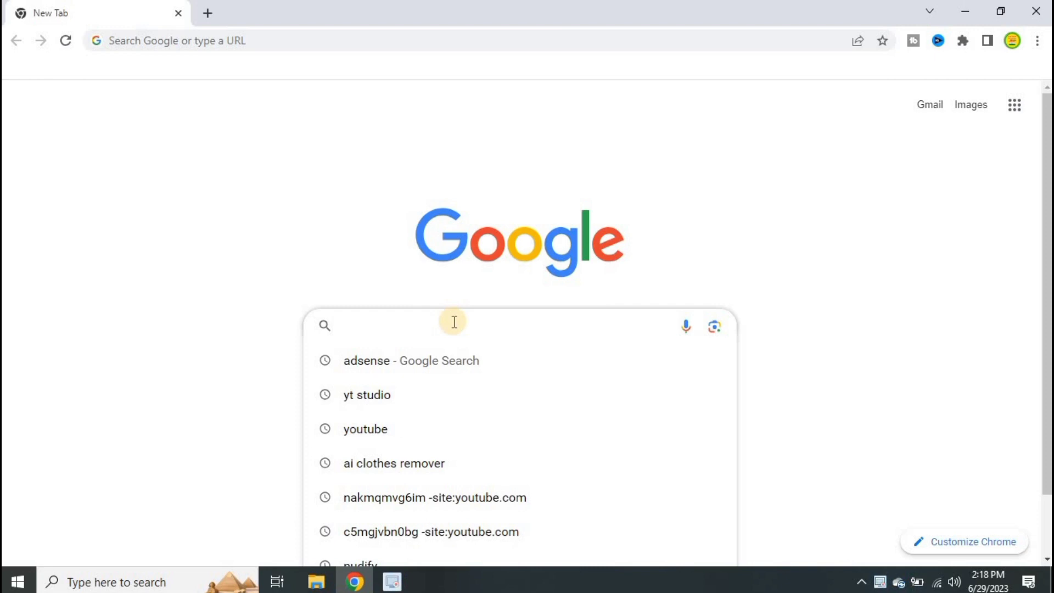
{"action": "left_click", "coordinate": [442, 362]}
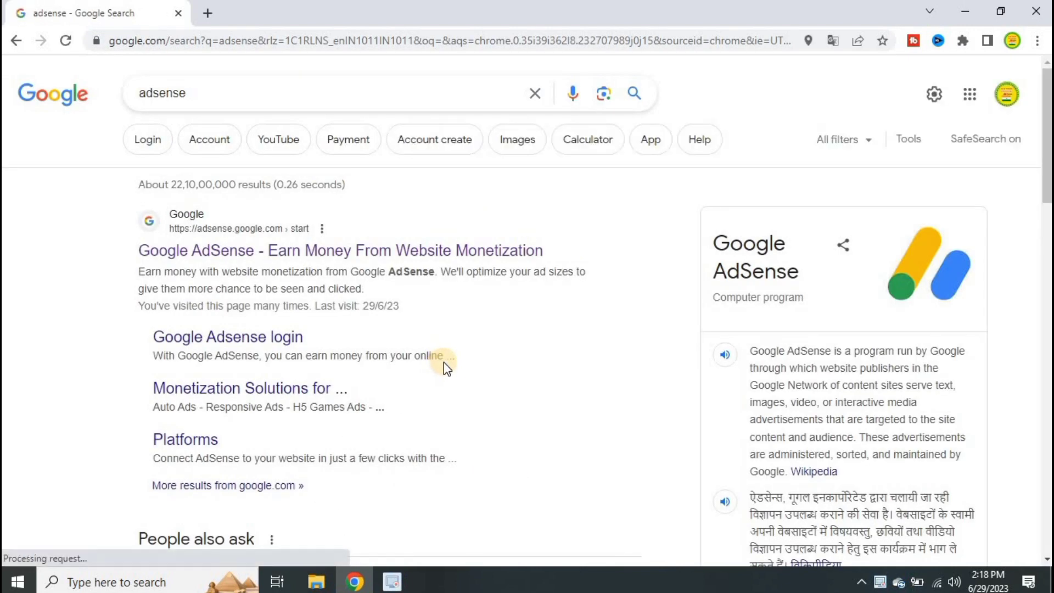
{"action": "left_click", "coordinate": [242, 256]}
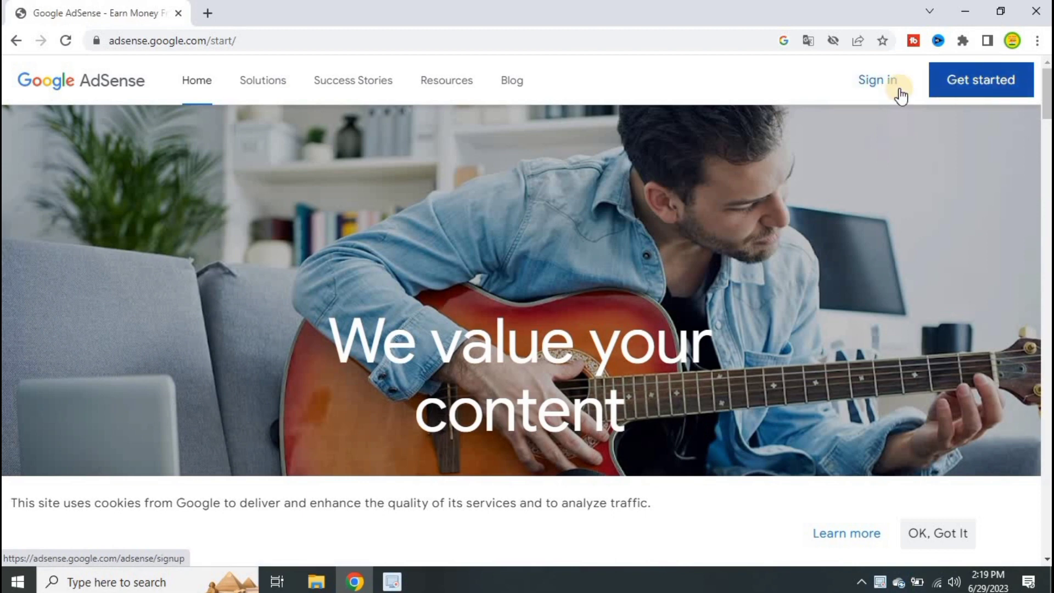
{"action": "left_click", "coordinate": [877, 89]}
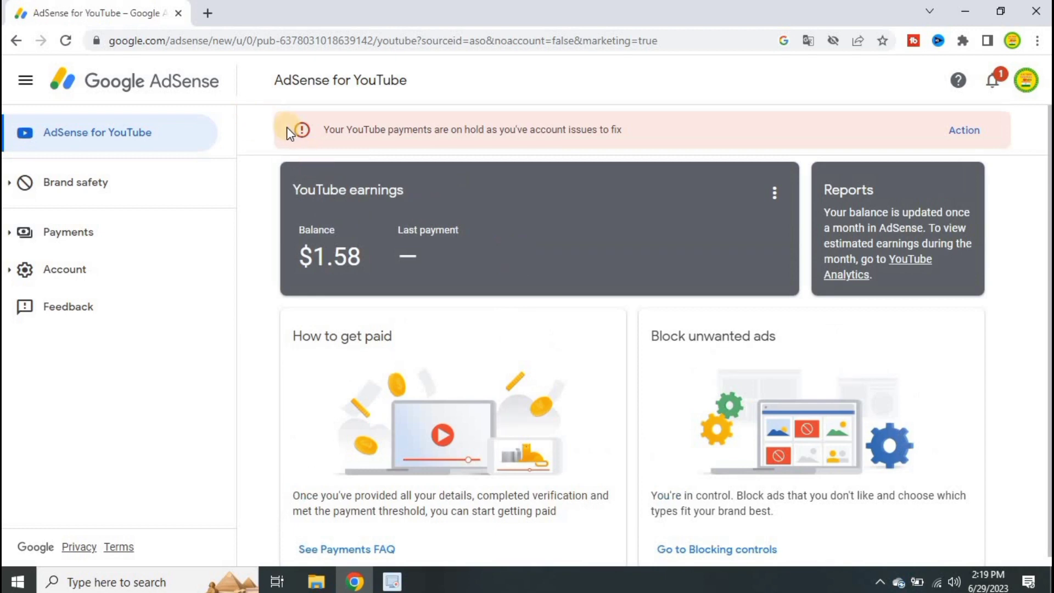
- Open the account issue behind the YouTube payments hold and bring up its identity verification requirements
{"action": "left_click_drag", "start_coordinate": [287, 127], "coordinate": [631, 136]}
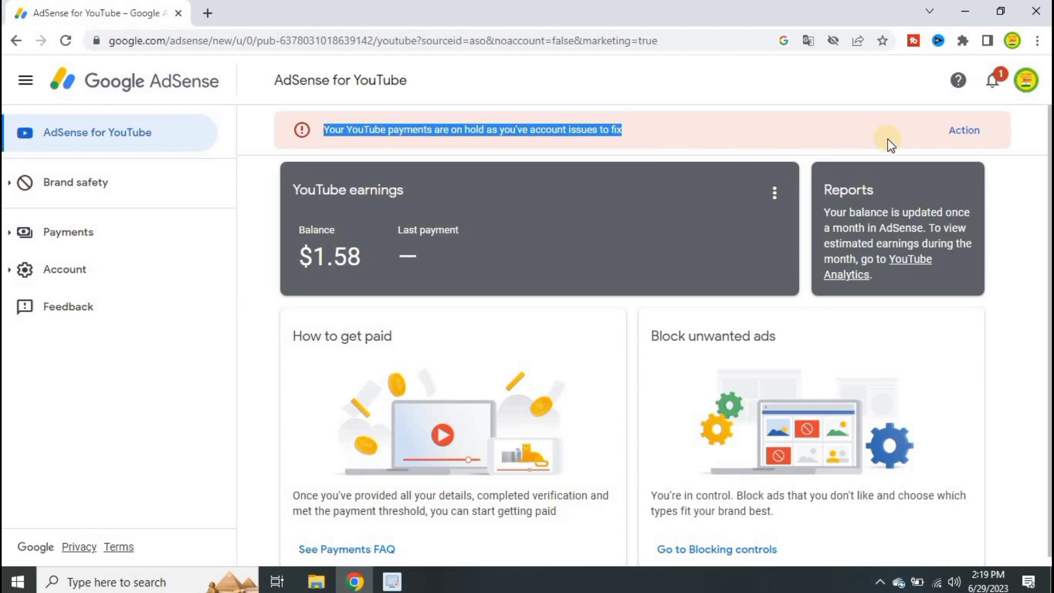
{"action": "left_click", "coordinate": [967, 138]}
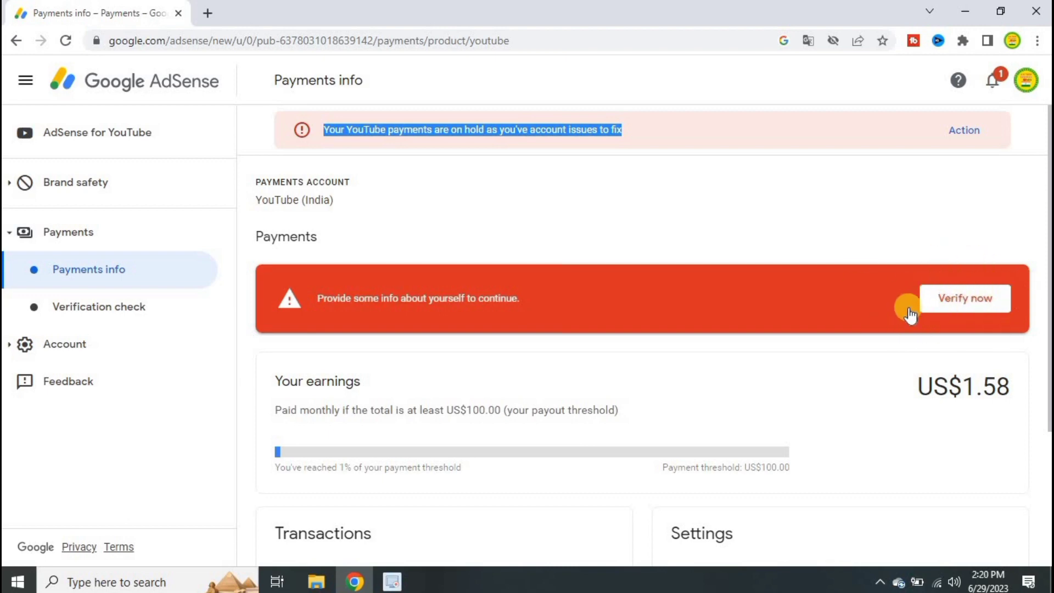
{"action": "scroll", "coordinate": [908, 305], "scroll_direction": "down", "scroll_amount": 3}
{"action": "scroll", "coordinate": [909, 308], "scroll_direction": "up", "scroll_amount": 3}
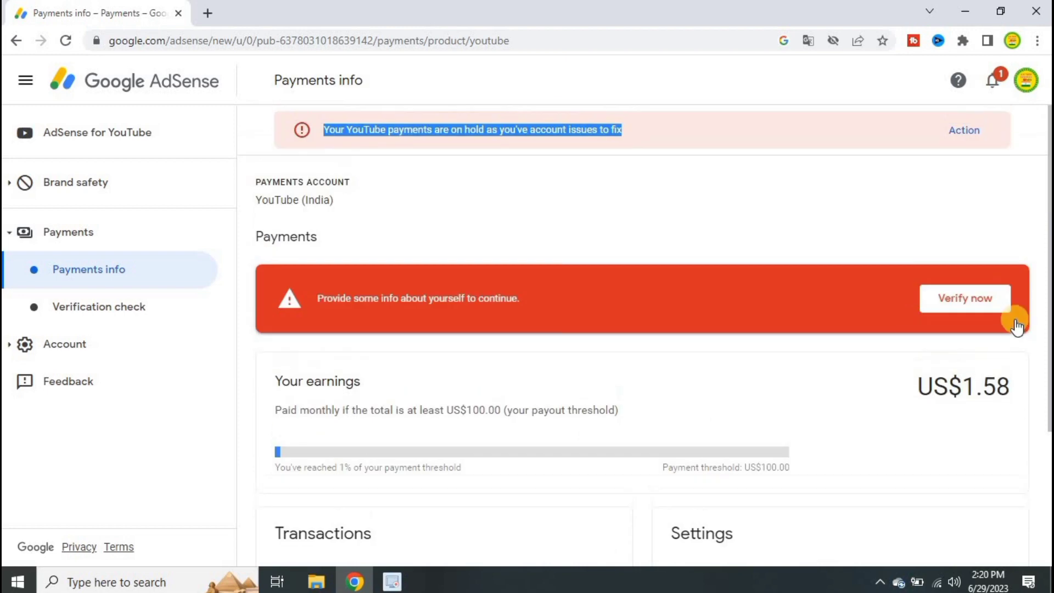
{"action": "left_click", "coordinate": [974, 305]}
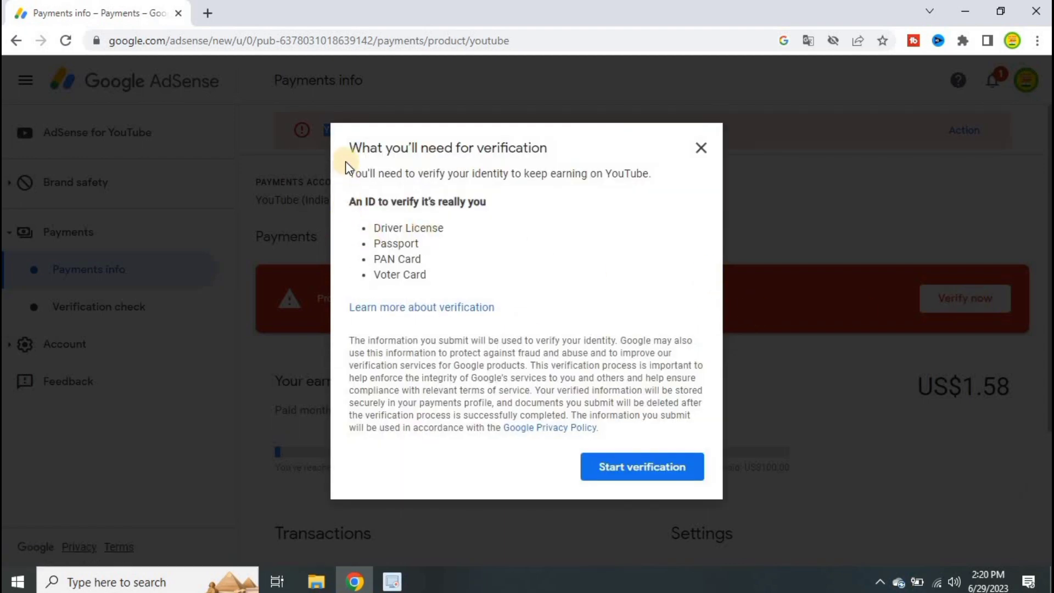
- Review the ID documents accepted for verification and start the identity verification
{"action": "left_click_drag", "start_coordinate": [349, 146], "coordinate": [560, 161]}
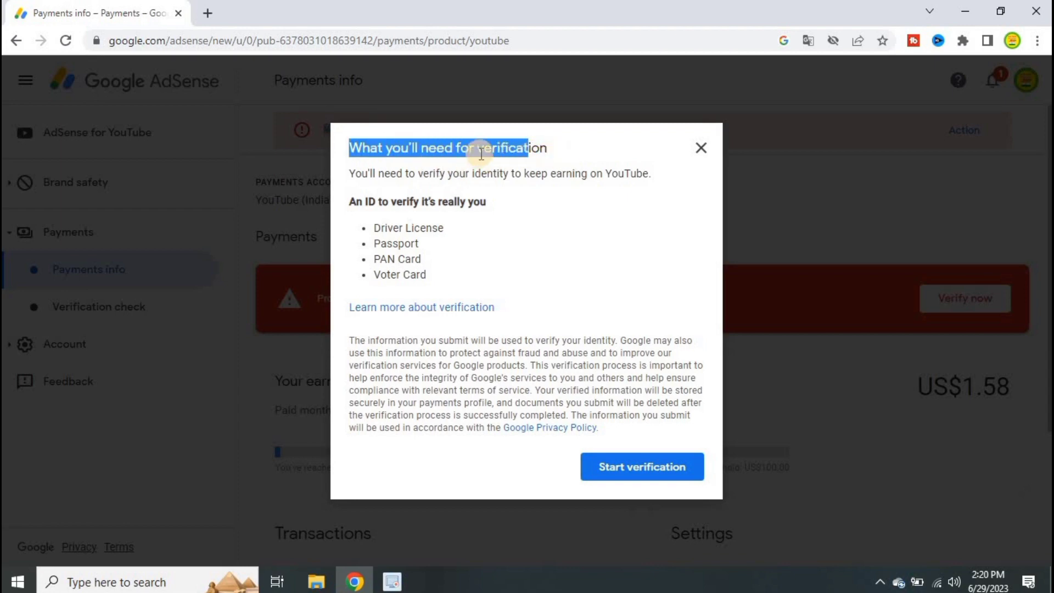
{"action": "left_click", "coordinate": [510, 212]}
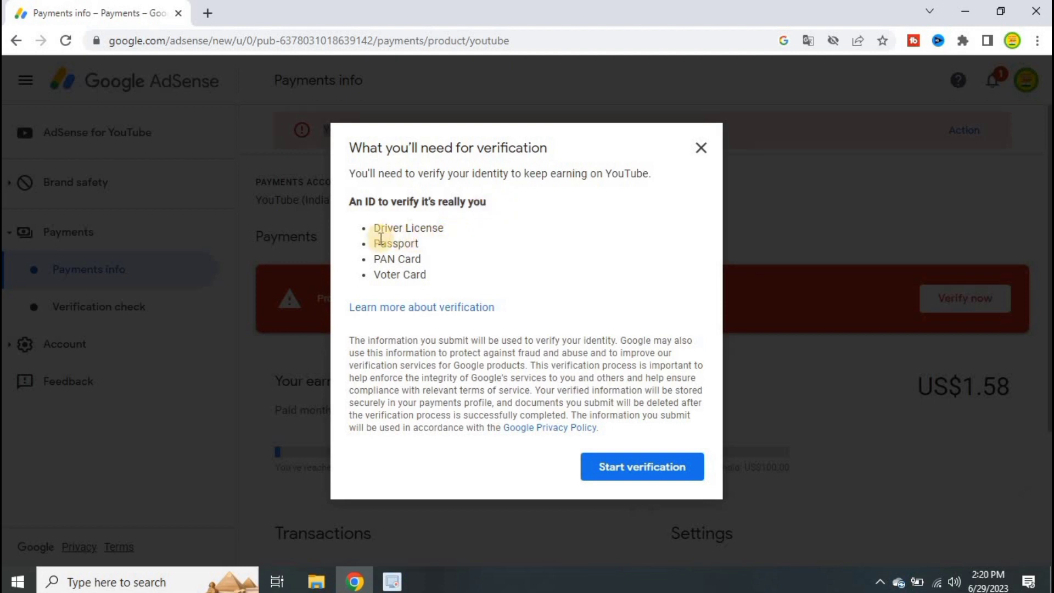
{"action": "left_click_drag", "start_coordinate": [370, 231], "coordinate": [471, 235]}
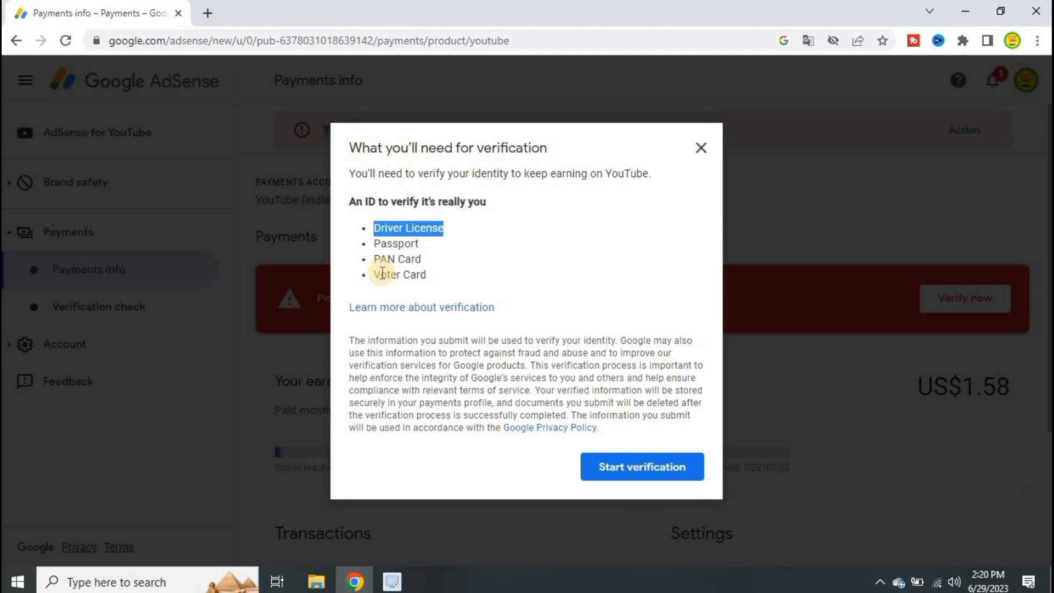
{"action": "left_click_drag", "start_coordinate": [370, 273], "coordinate": [447, 273]}
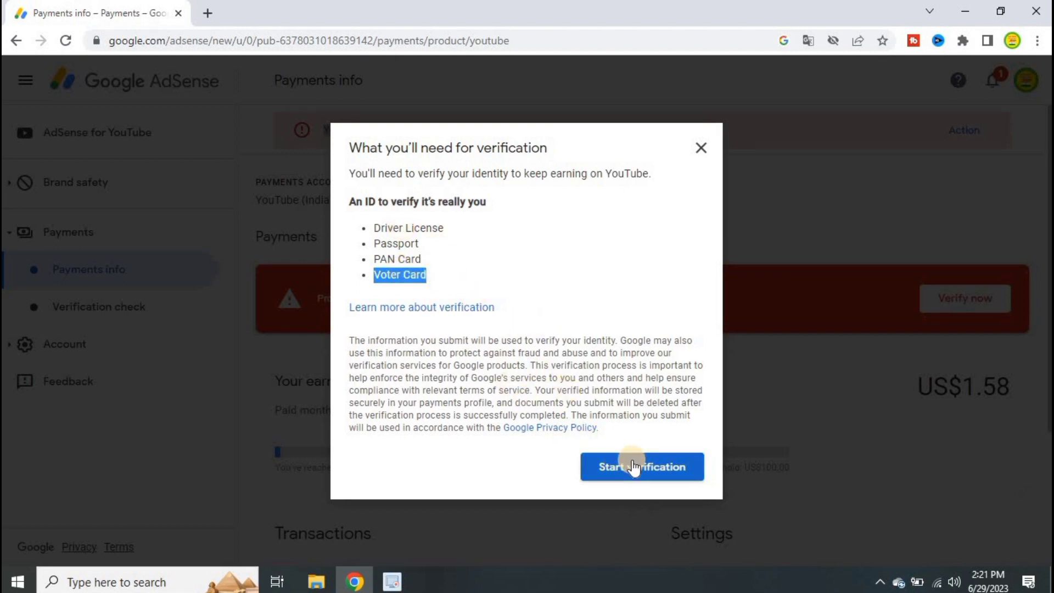
{"action": "left_click", "coordinate": [672, 467]}
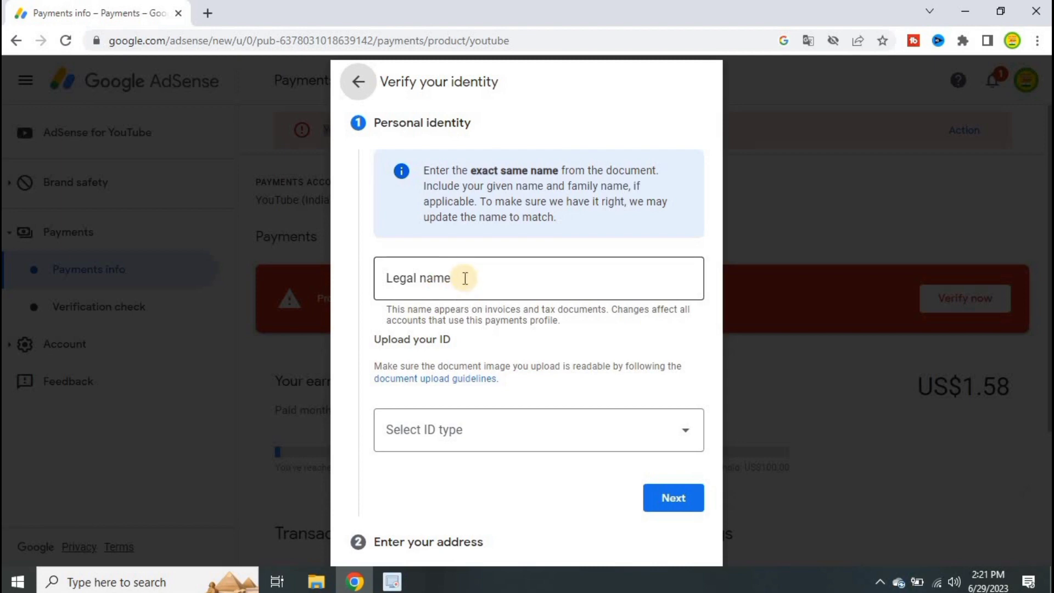
- Fill in the account holder's legal name and select PAN Card as the ID type
{"action": "left_click", "coordinate": [465, 279]}
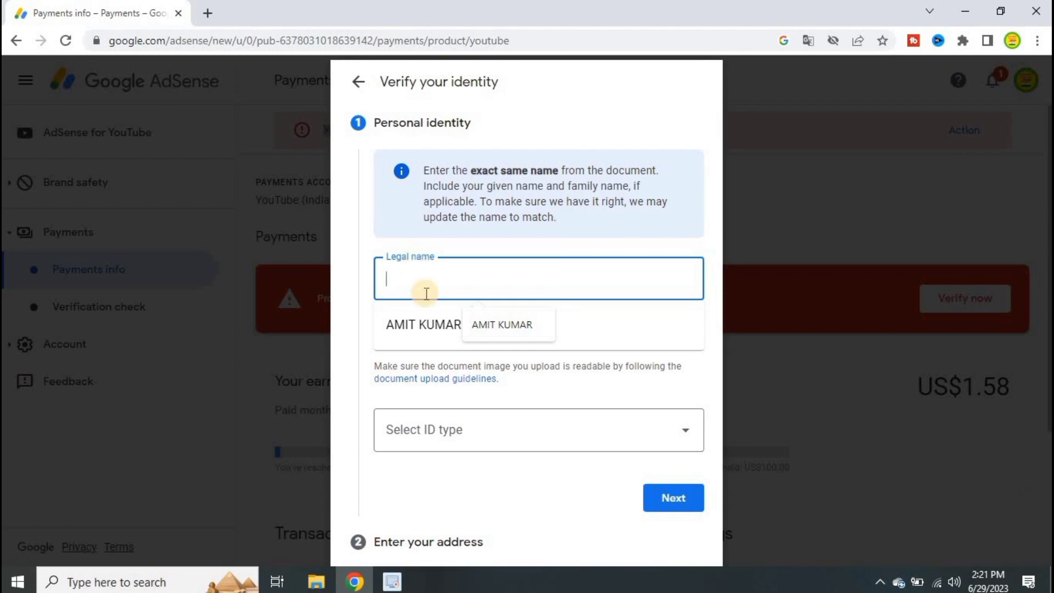
{"action": "left_click", "coordinate": [436, 338]}
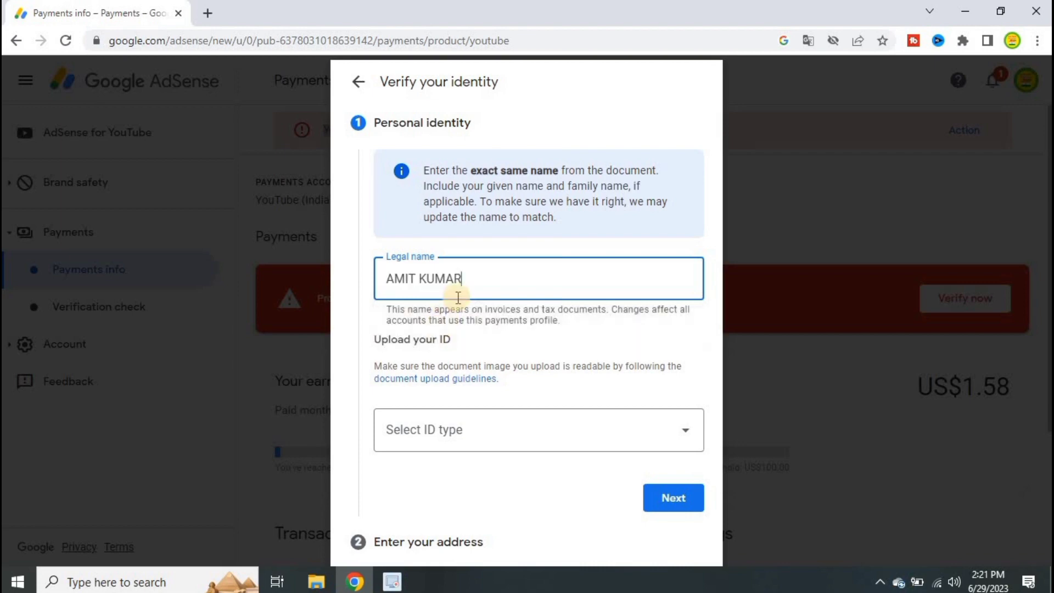
{"action": "left_click", "coordinate": [478, 441]}
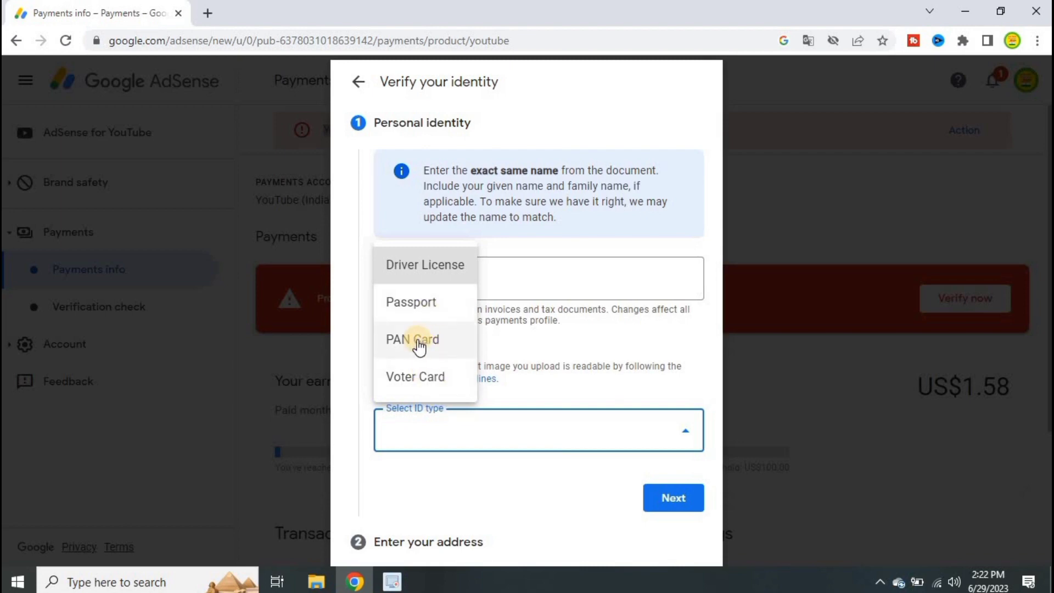
{"action": "left_click", "coordinate": [419, 343]}
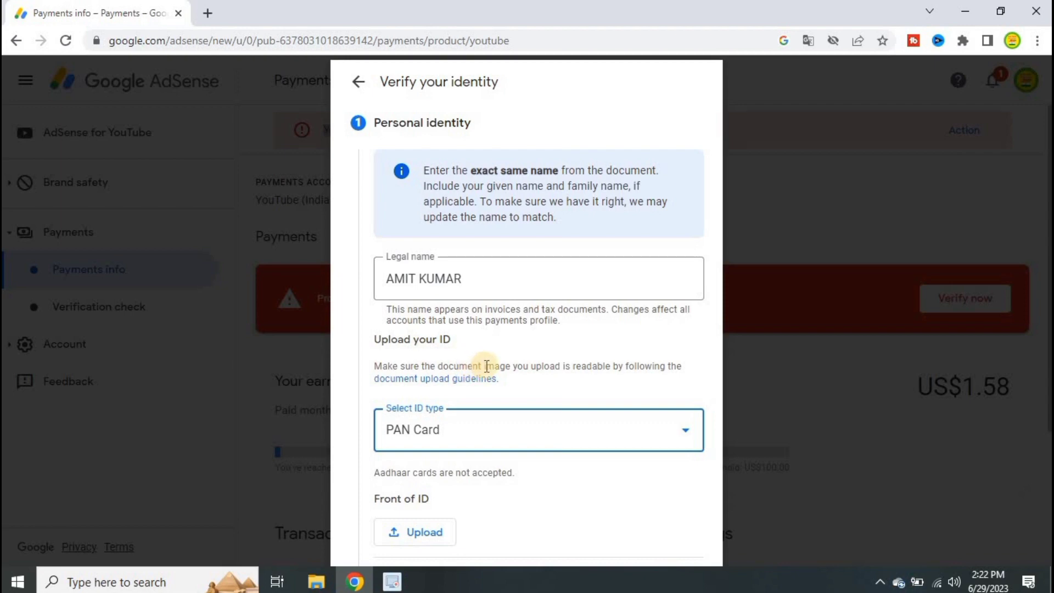
- Upload front.jpg as the front and back.jpg as the back of the ID, and continue to the address section
{"action": "key", "text": "Tab"}
{"action": "key", "text": "Tab"}
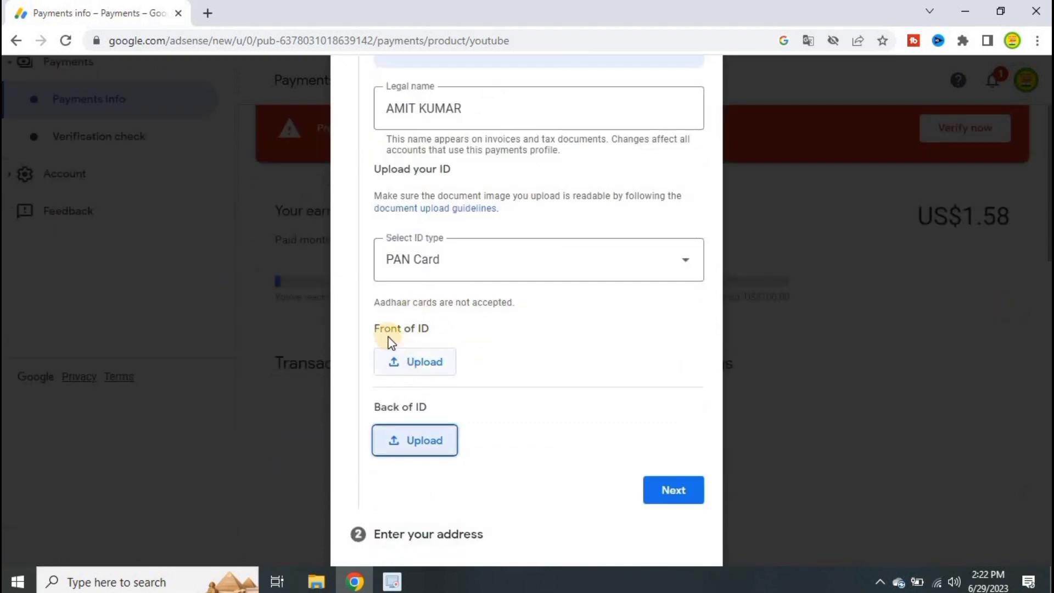
{"action": "left_click_drag", "start_coordinate": [370, 329], "coordinate": [431, 329]}
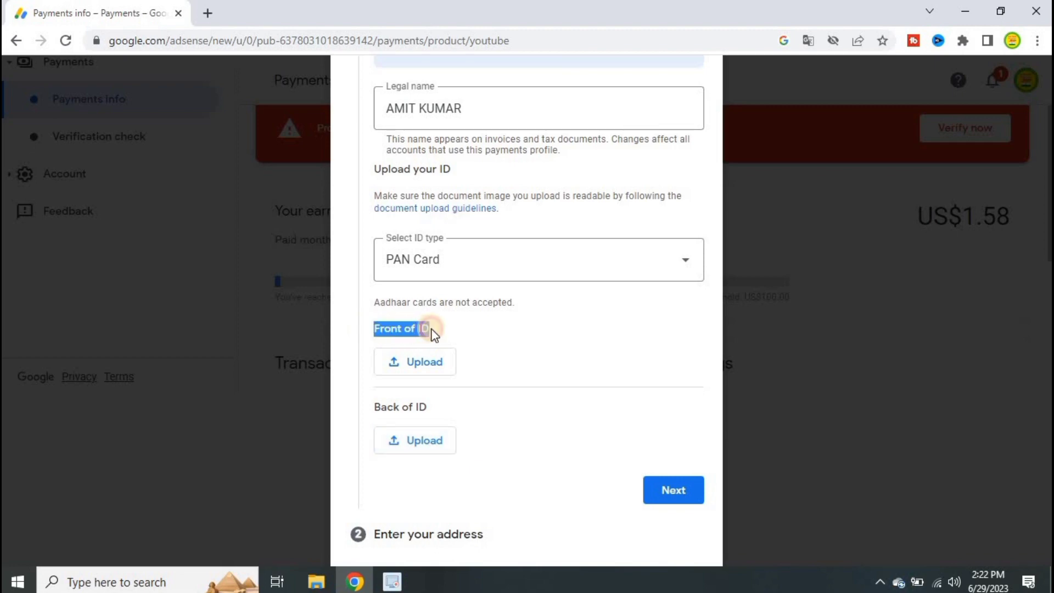
{"action": "left_click", "coordinate": [420, 365]}
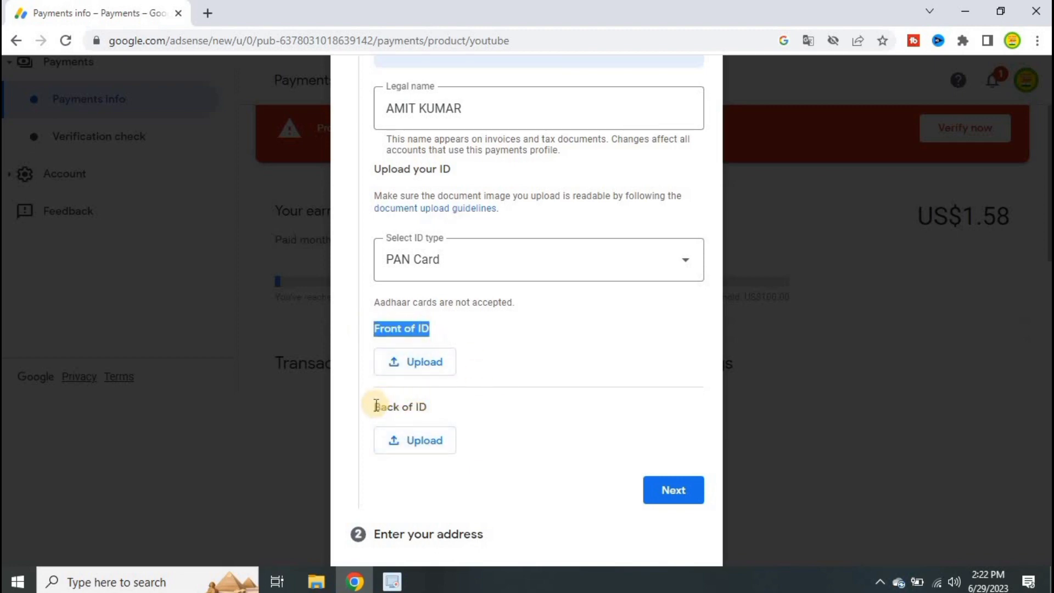
{"action": "left_click_drag", "start_coordinate": [376, 406], "coordinate": [442, 406]}
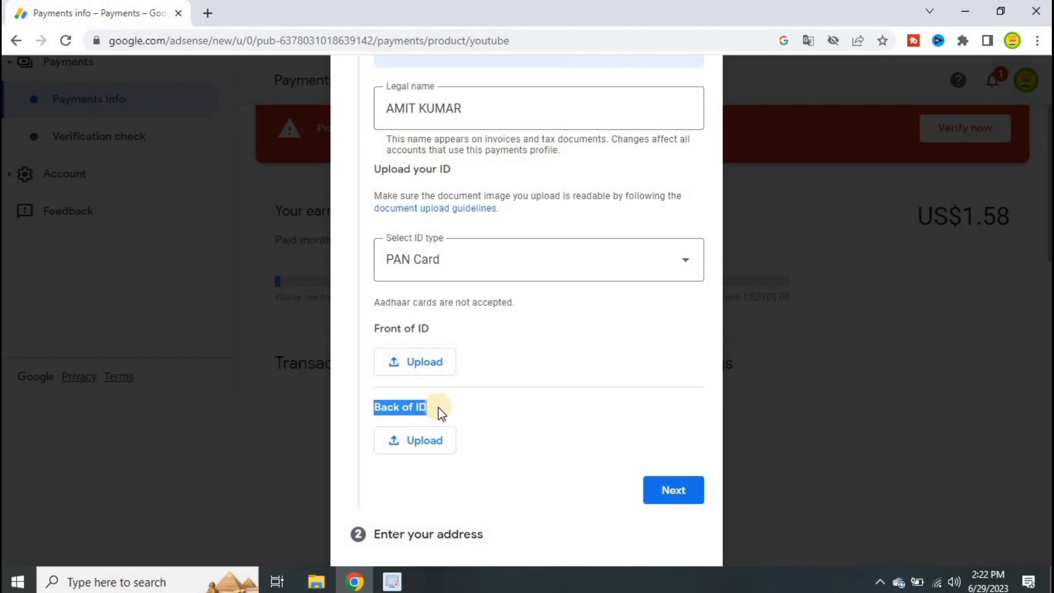
{"action": "left_click", "coordinate": [419, 377]}
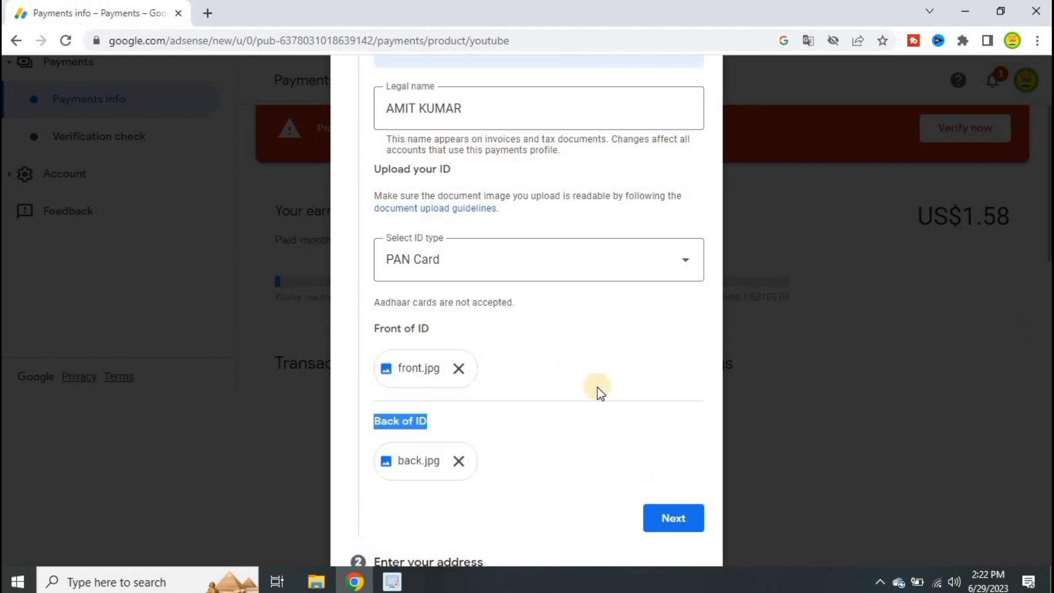
{"action": "left_click", "coordinate": [675, 522]}
{"action": "left_click", "coordinate": [671, 528]}
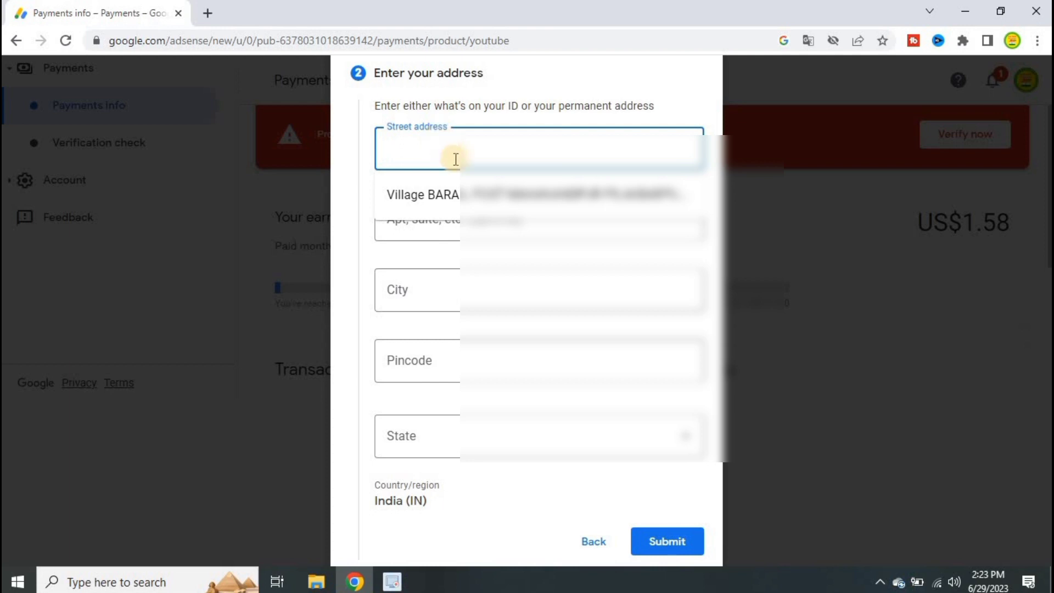
- Fill in the account holder's address with the suggested saved entry and submit the verification form
{"action": "left_click", "coordinate": [481, 190]}
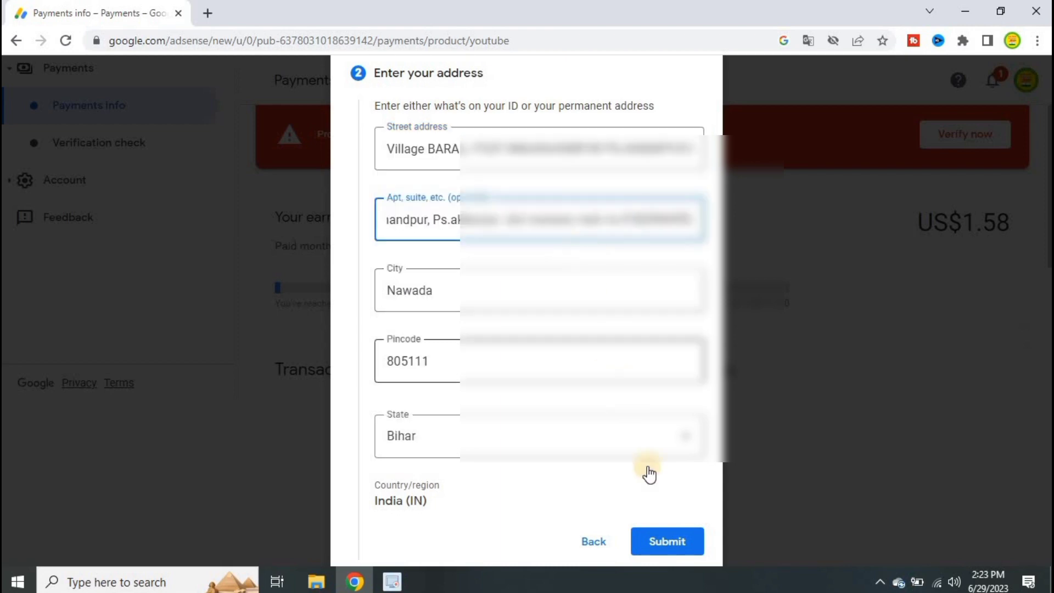
{"action": "left_click", "coordinate": [669, 543]}
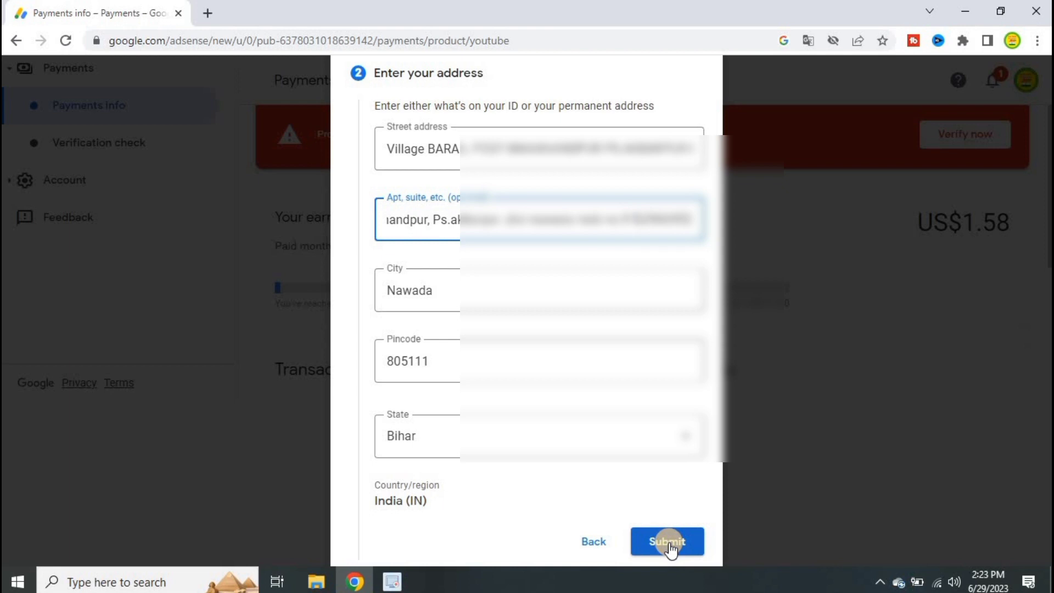
{"action": "left_click", "coordinate": [669, 543]}
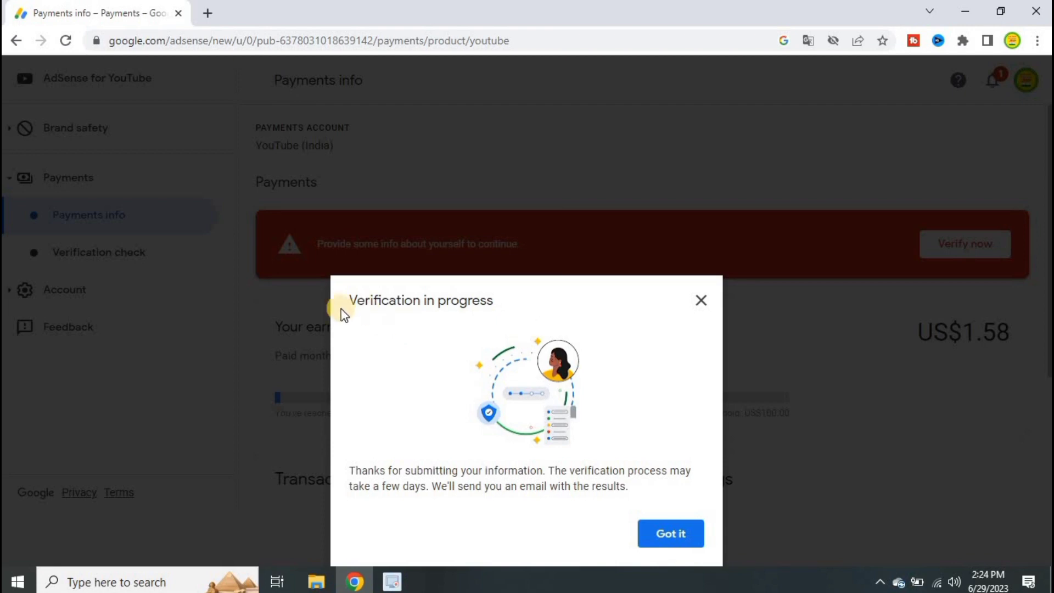
- Read the notice about the submitted information and dismiss it
{"action": "left_click_drag", "start_coordinate": [349, 288], "coordinate": [510, 346]}
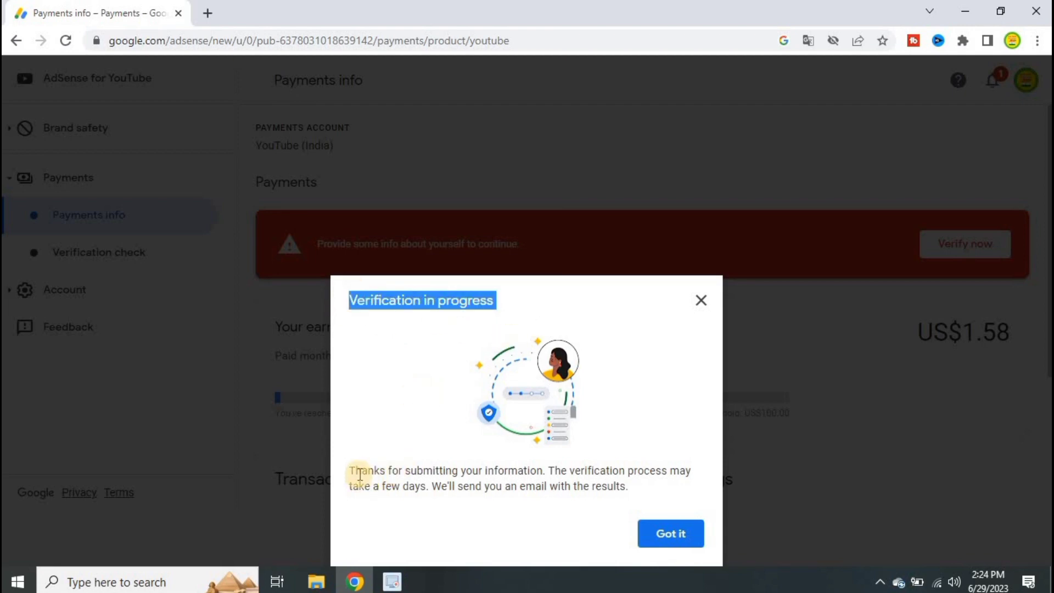
{"action": "left_click_drag", "start_coordinate": [359, 473], "coordinate": [677, 486]}
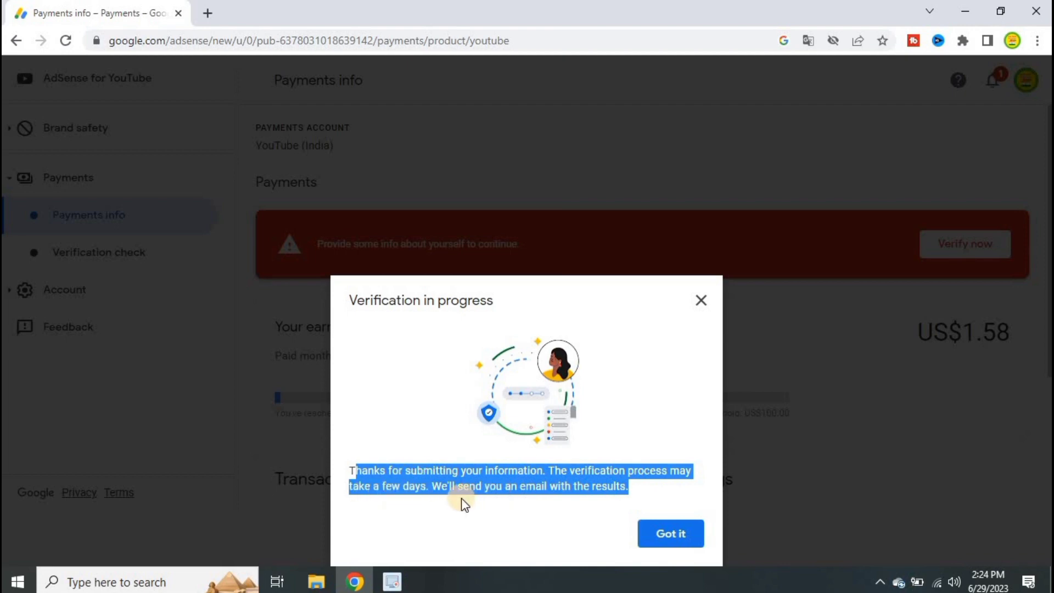
{"action": "left_click", "coordinate": [672, 538]}
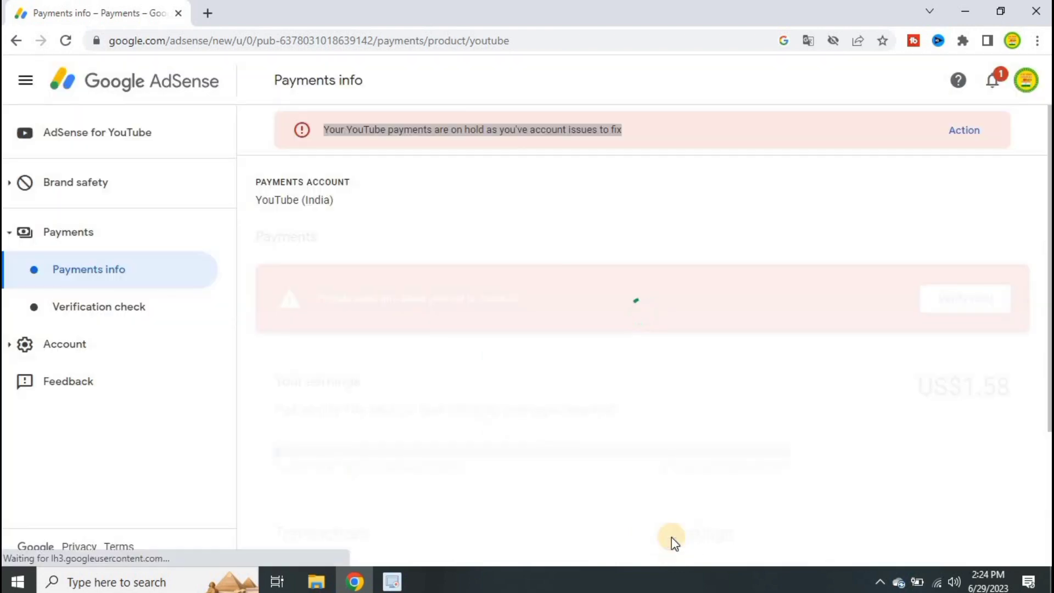
- Review the payments info page and check the identity verification status on the Verification check page
{"action": "scroll", "coordinate": [697, 450], "scroll_direction": "down", "scroll_amount": 4}
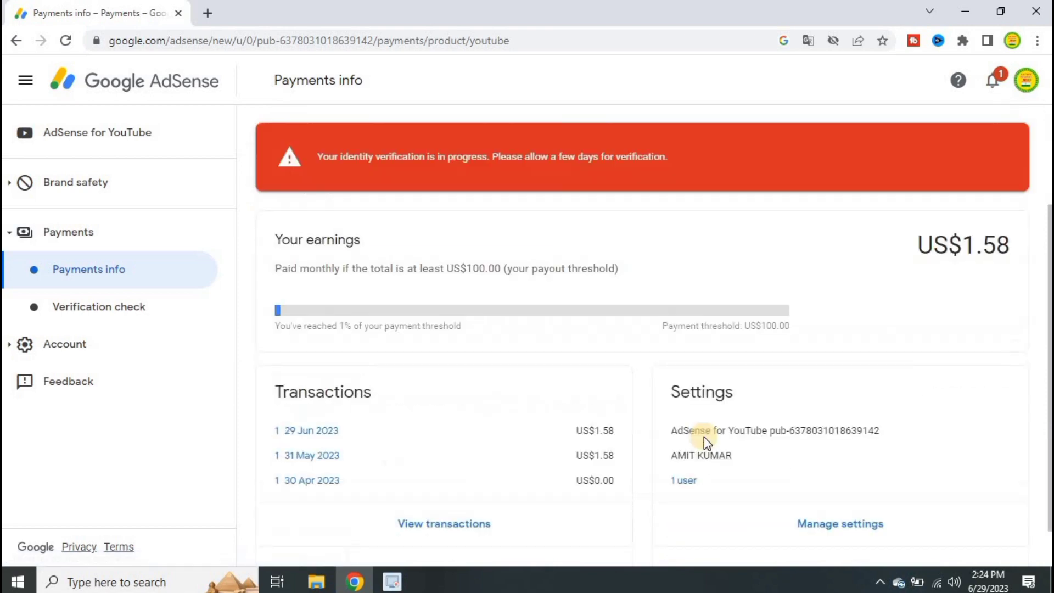
{"action": "scroll", "coordinate": [707, 442], "scroll_direction": "up", "scroll_amount": 4}
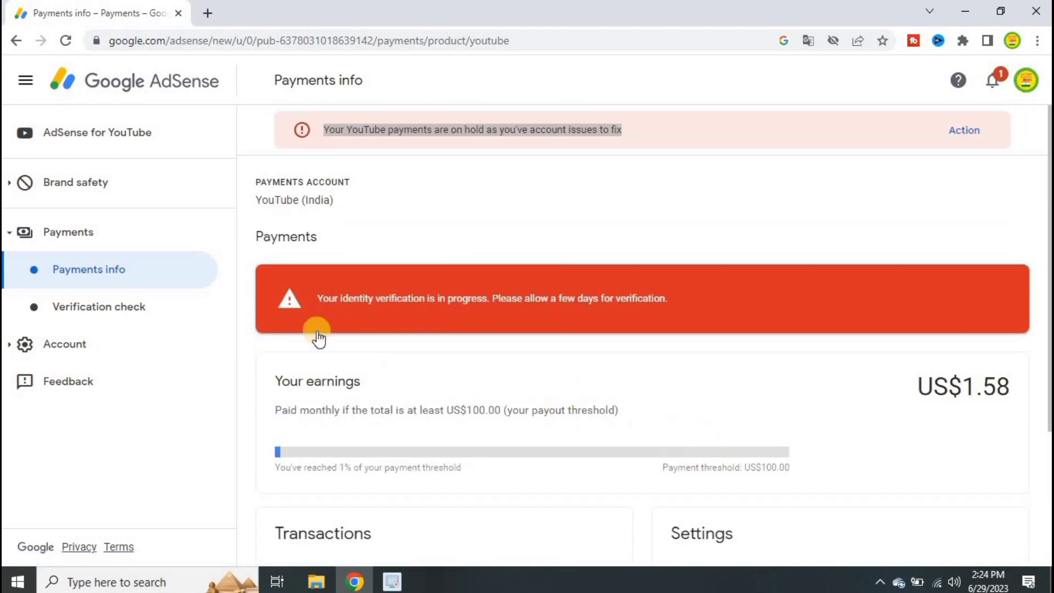
{"action": "left_click", "coordinate": [97, 315]}
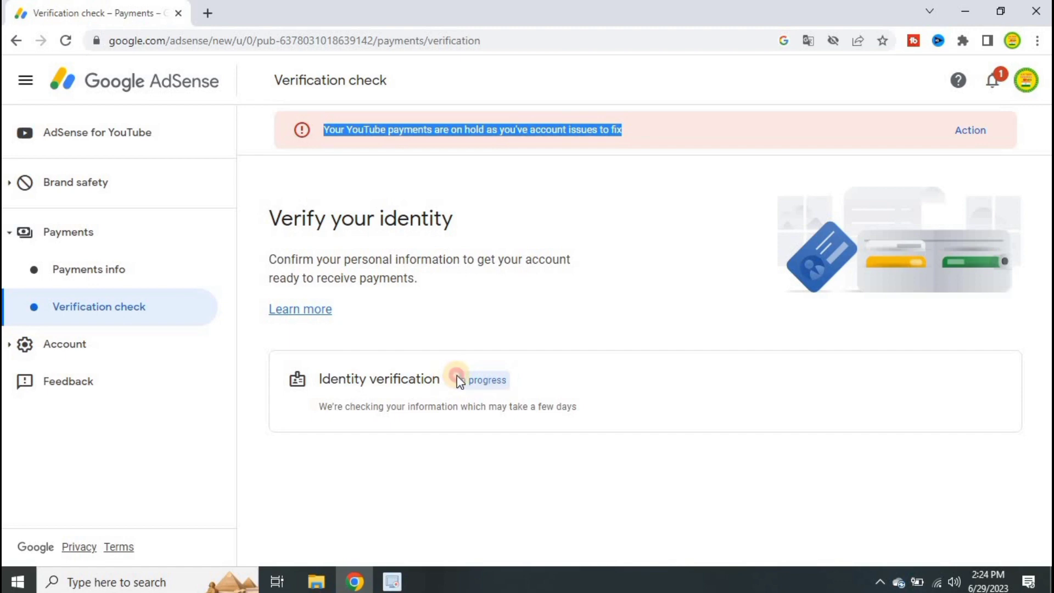
{"action": "left_click_drag", "start_coordinate": [458, 378], "coordinate": [535, 380]}
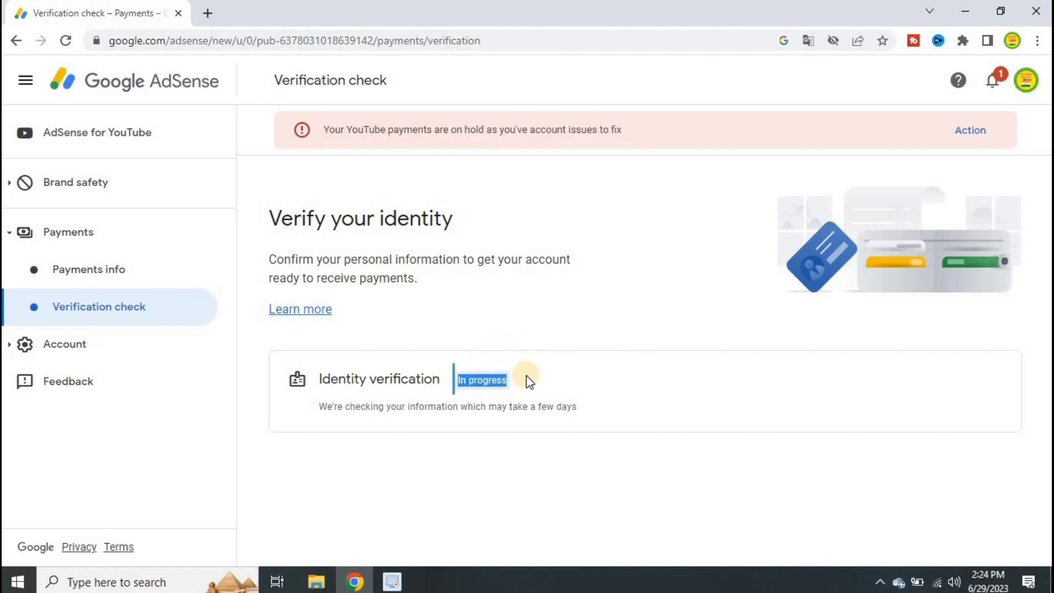